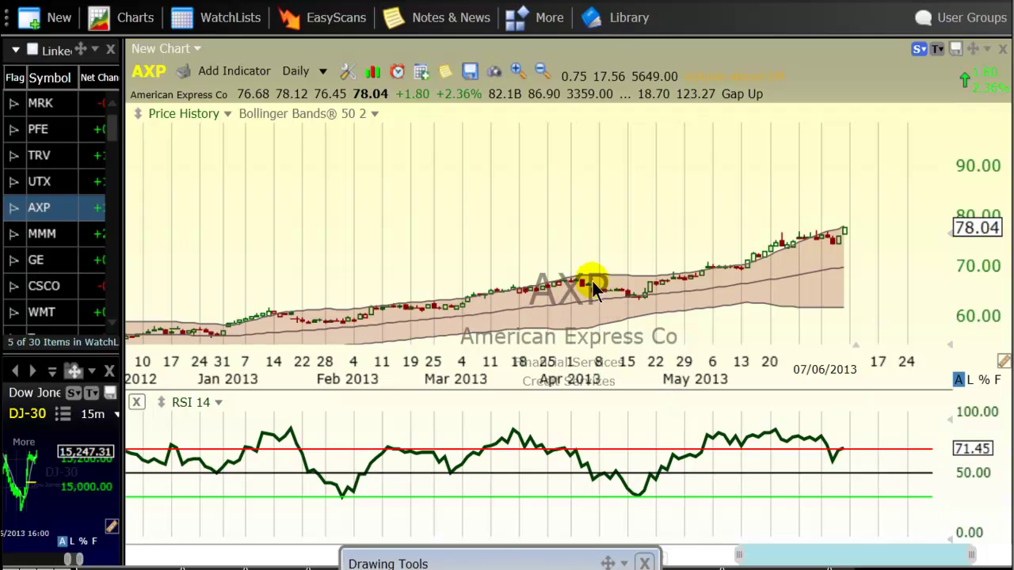
Draw a nearly horizontal trend line beneath AXP's mid-April low, from early January to July 2013, rising from about 62 to 64.
left_click_drag(452, 561, 430, 476)
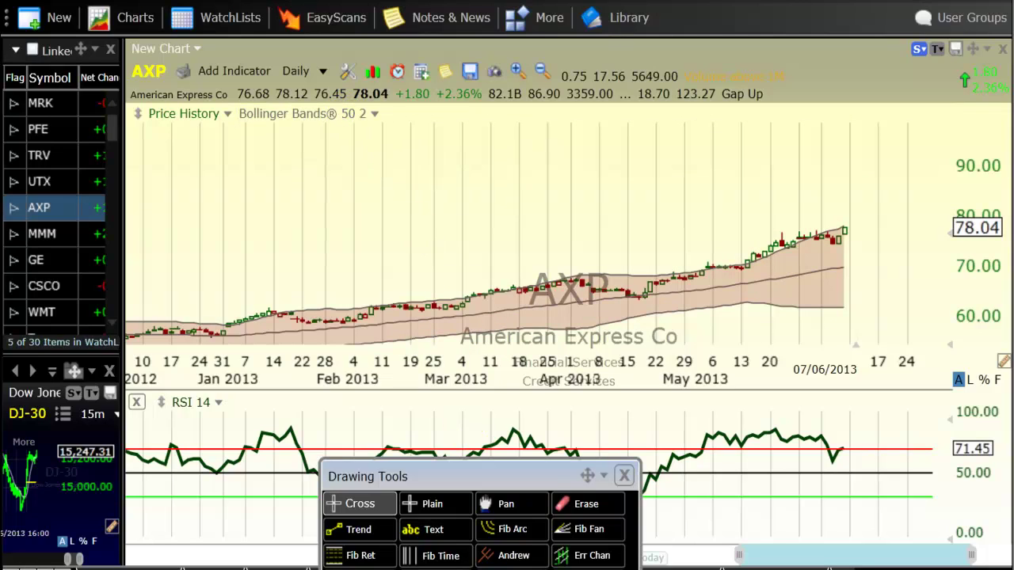
left_click(352, 531)
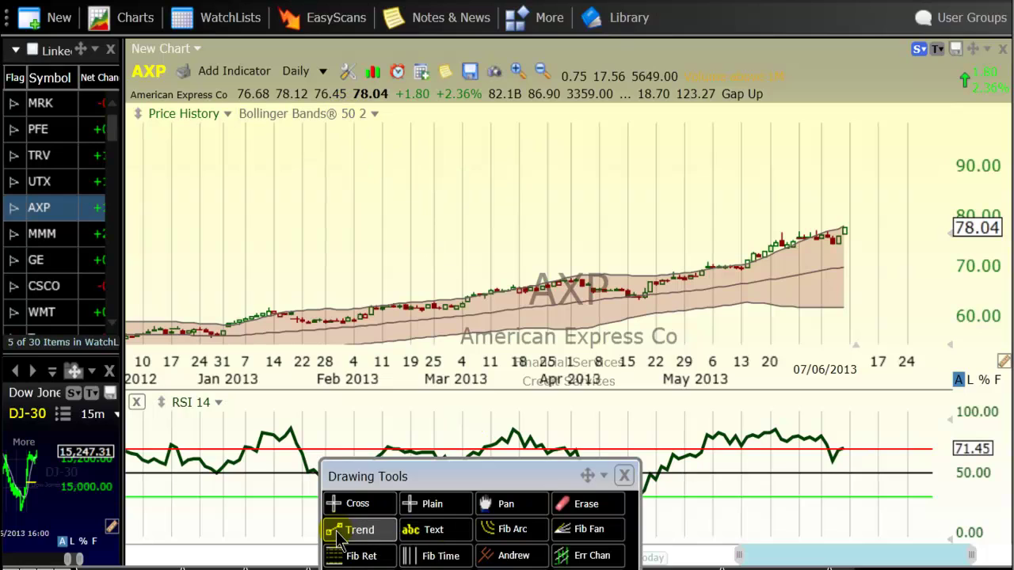
mouse_move(530, 474)
left_mouse_down()
mouse_move(457, 545)
mouse_move(466, 542)
left_mouse_up()
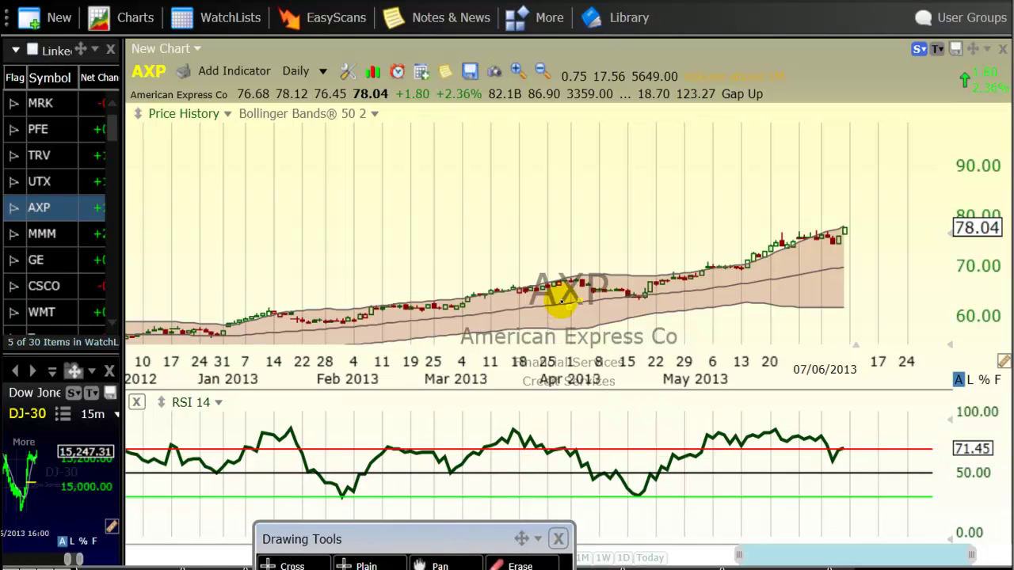
left_click_drag(558, 294, 939, 300)
left_click_drag(555, 290, 227, 309)
scroll(335, 244, "up", 4)
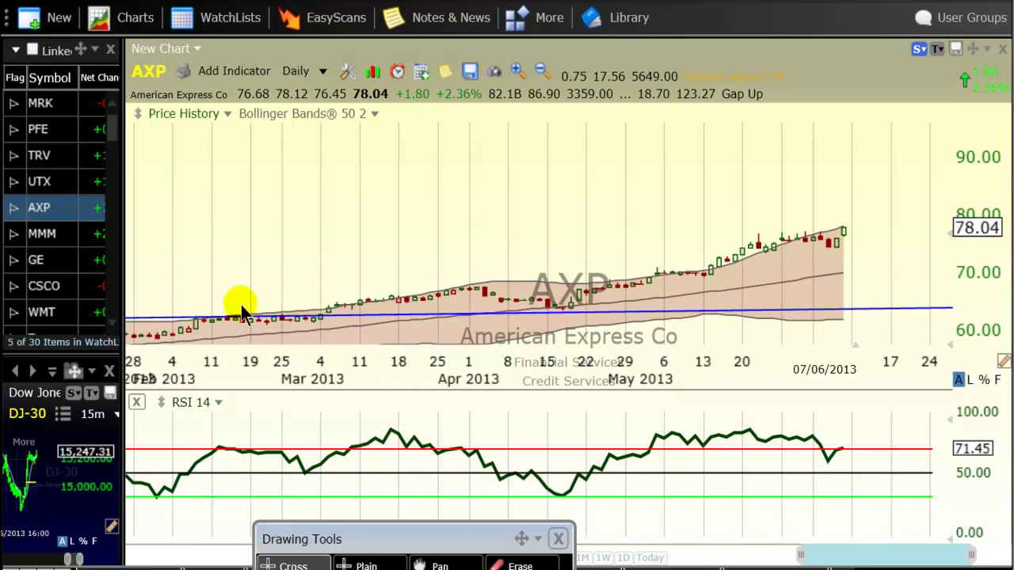
scroll(230, 235, "down", 1)
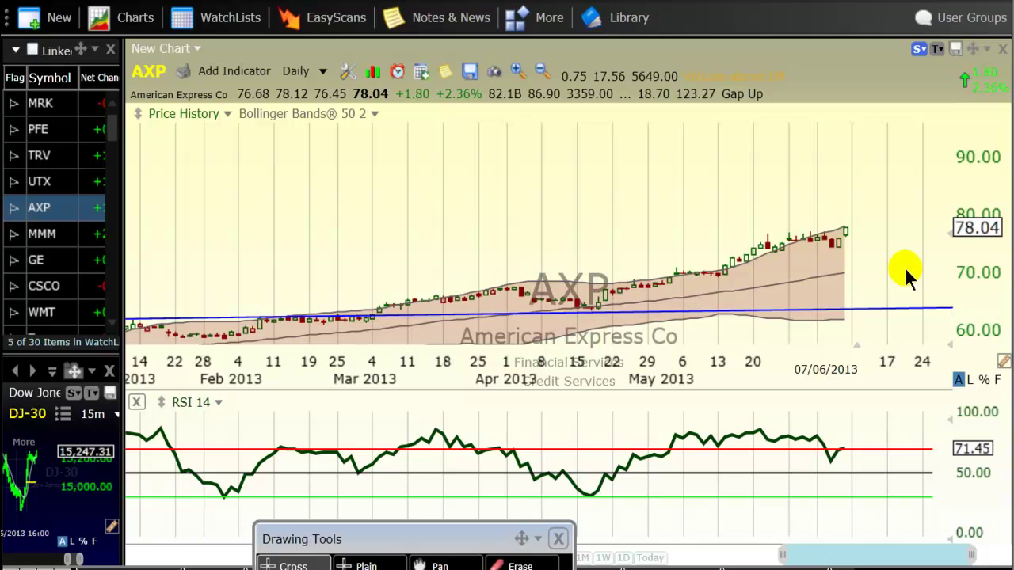
Examine the price level at the trend line's future end and the late-March 2013 candles on the AXP chart.
left_click_drag(919, 311, 920, 309)
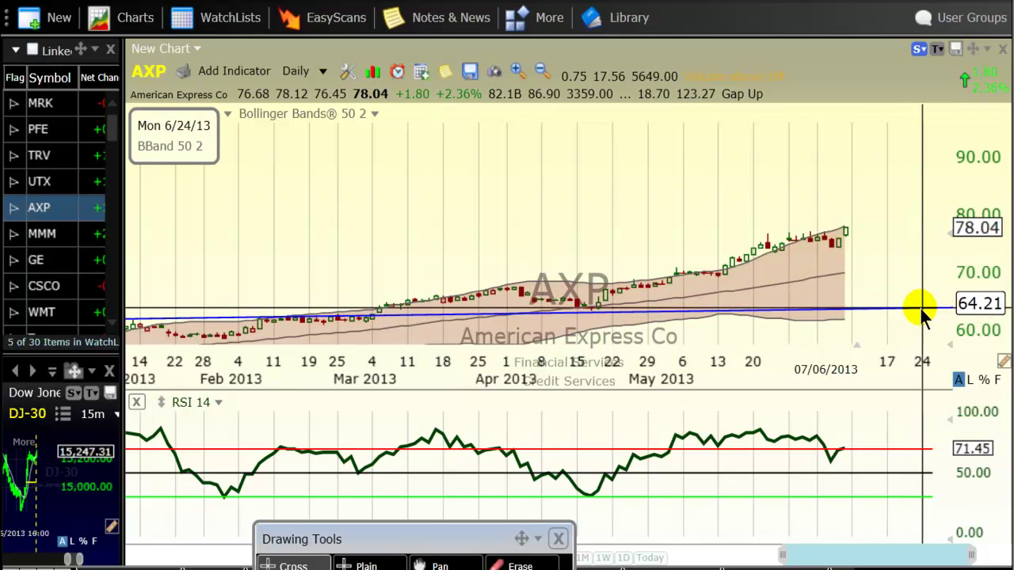
right_click(800, 311)
left_click(841, 286)
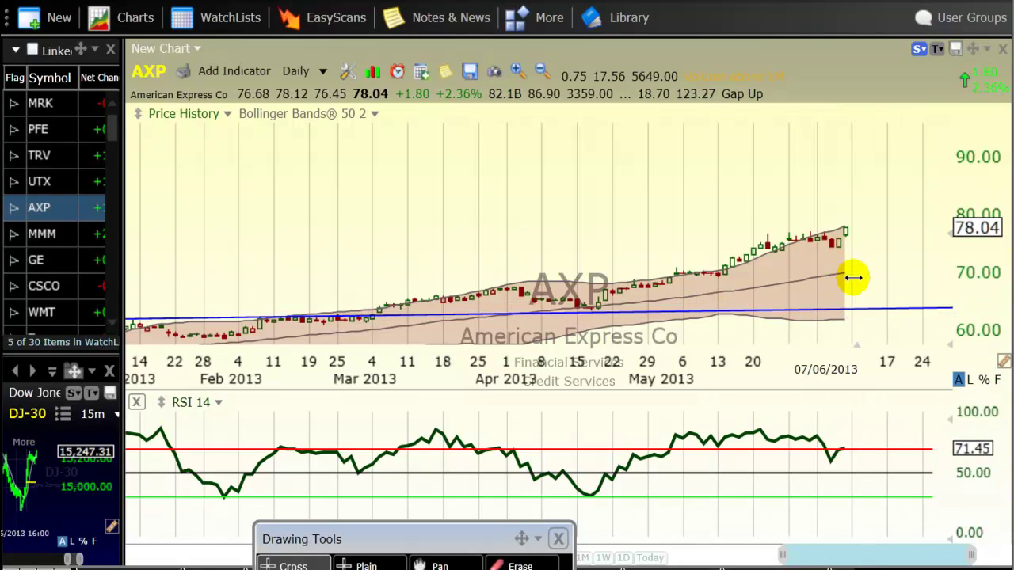
scroll(808, 286, "down", 1)
left_click_drag(807, 287, 788, 312)
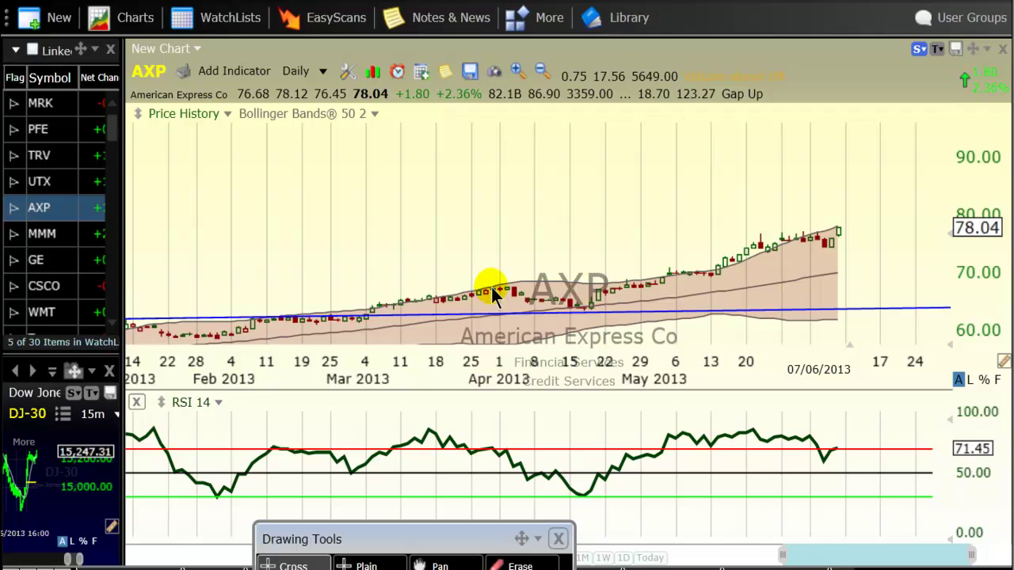
left_click_drag(468, 289, 480, 291)
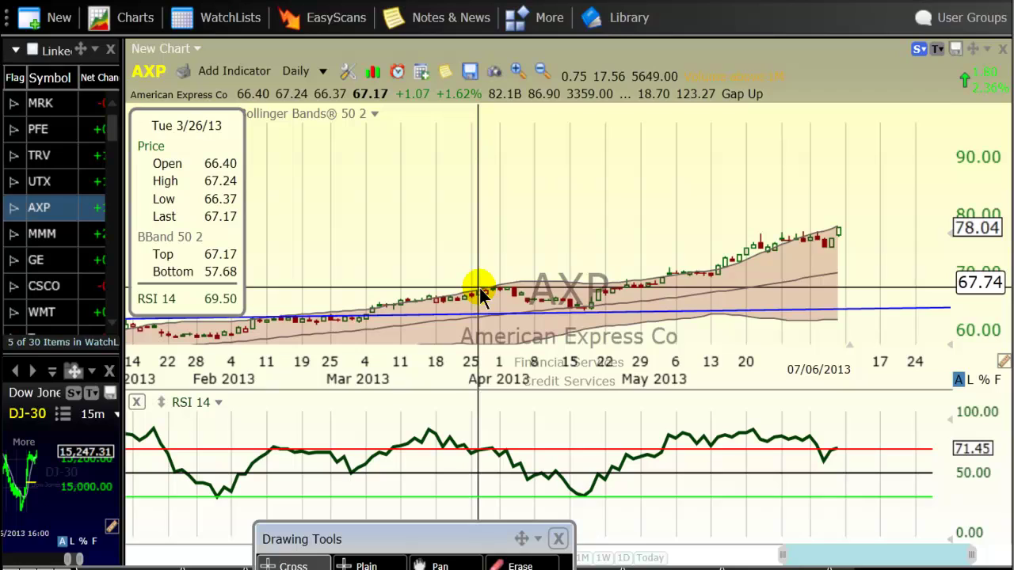
left_click_drag(480, 291, 495, 291)
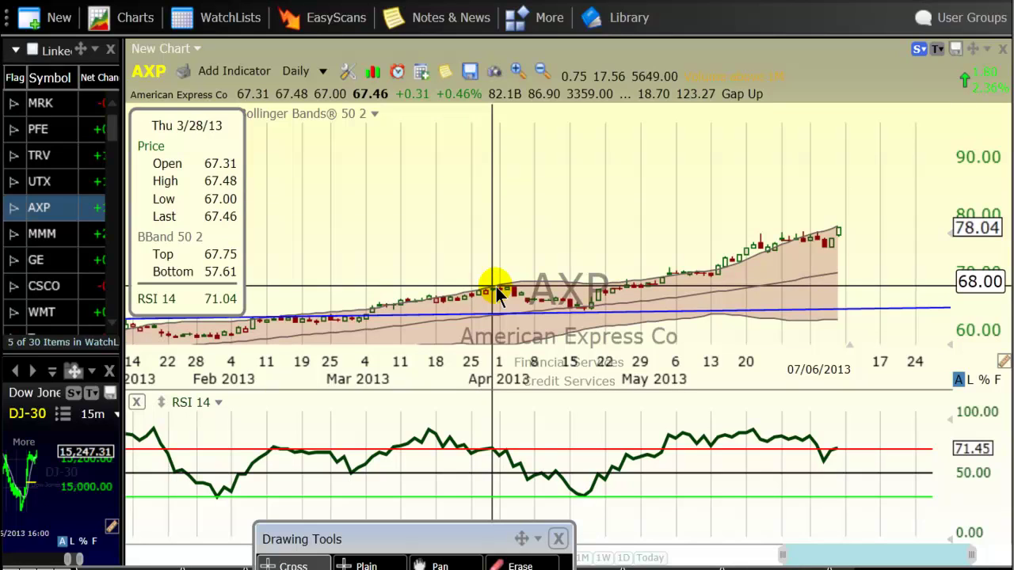
mouse_move(496, 291)
left_mouse_down()
mouse_move(500, 317)
mouse_move(500, 284)
left_mouse_up()
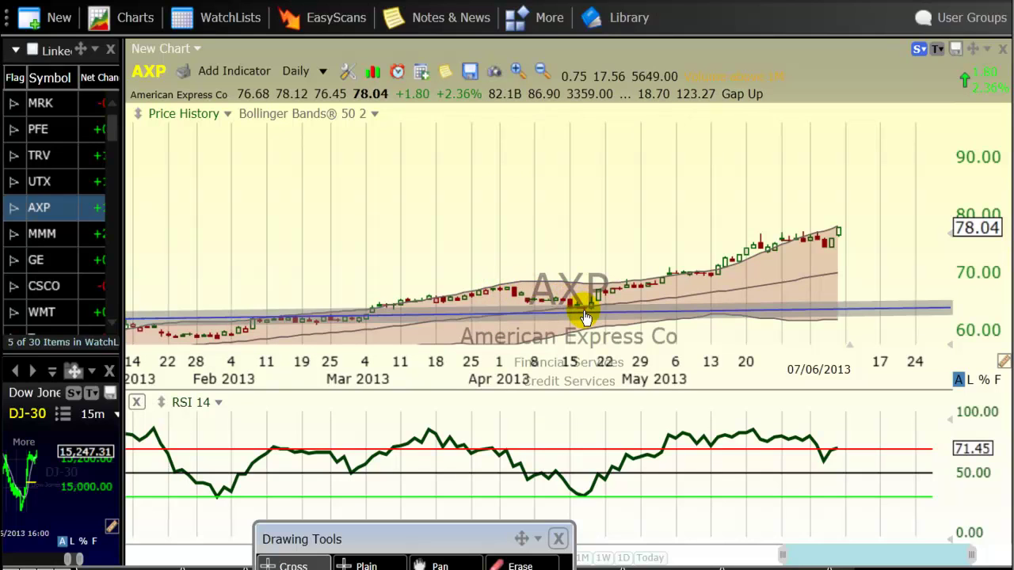
Go back to AXP's early 2012 price history and read the candle data at the start of February 2012.
left_click_drag(585, 317, 268, 337)
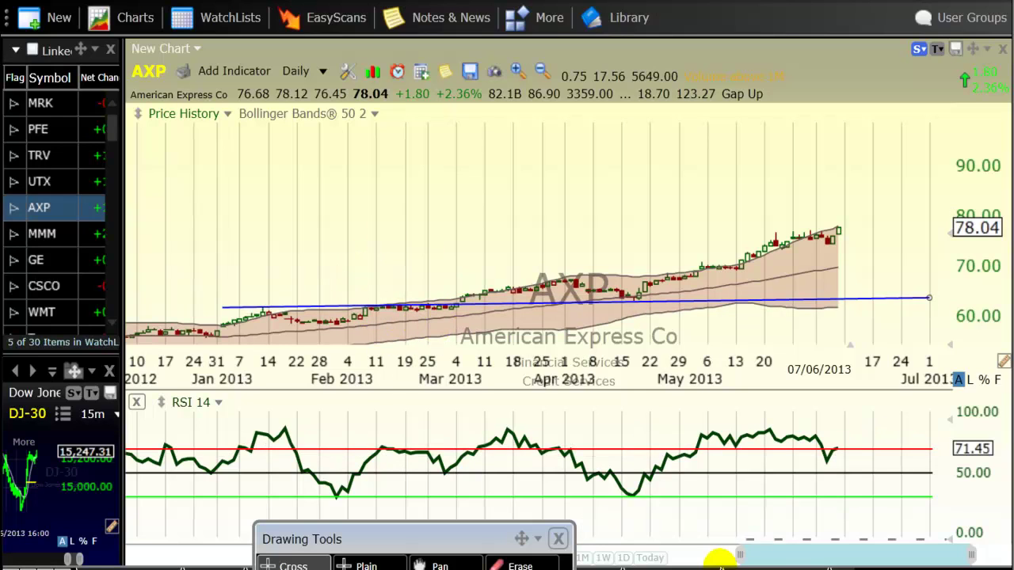
left_click_drag(731, 552, 317, 540)
left_click_drag(852, 548, 613, 537)
left_click_drag(593, 537, 480, 535)
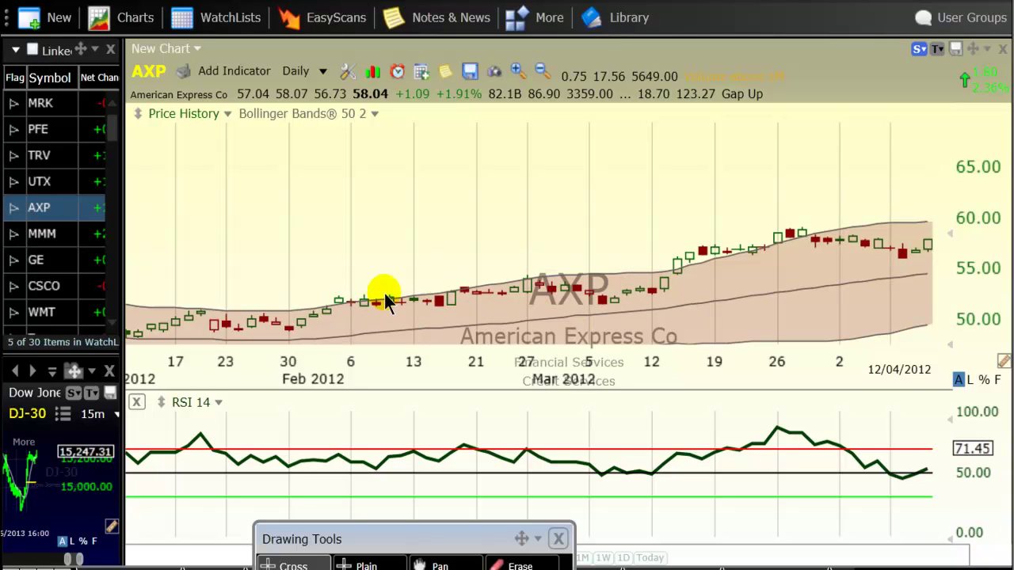
left_click(333, 305)
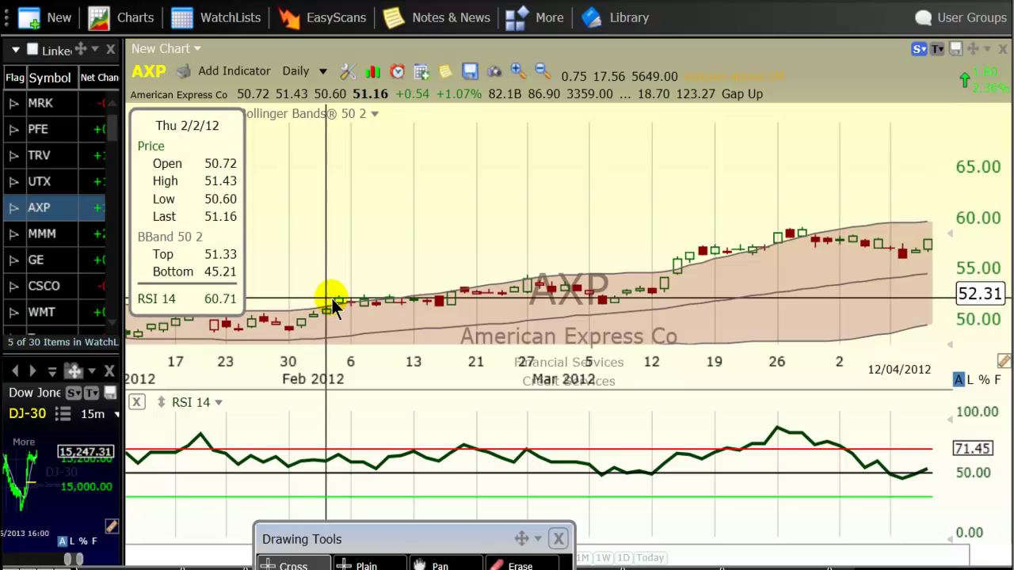
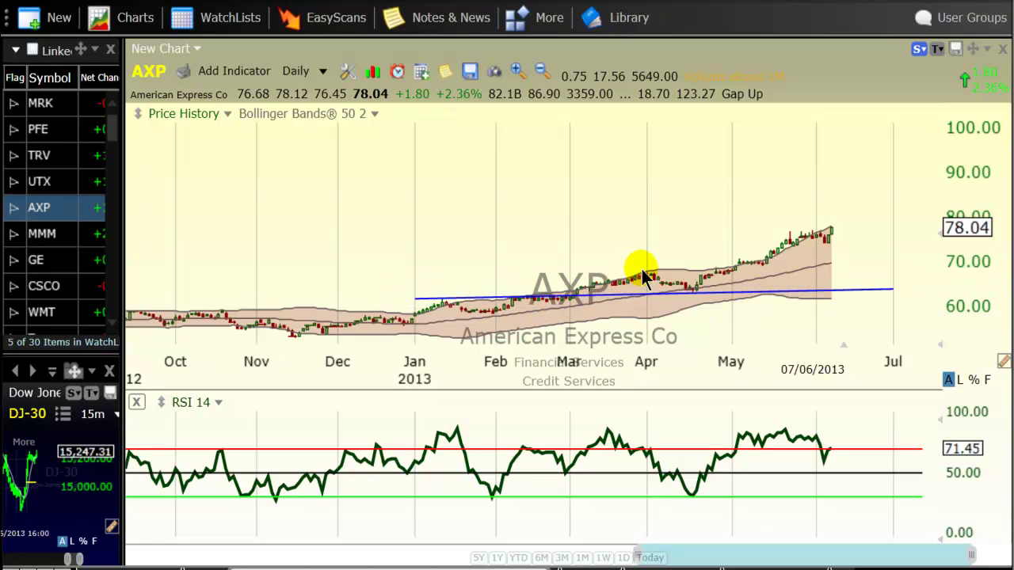
Move the trend line up to the late-May highs at about 75, and return it to the mid-April low.
left_click_drag(643, 278, 645, 273)
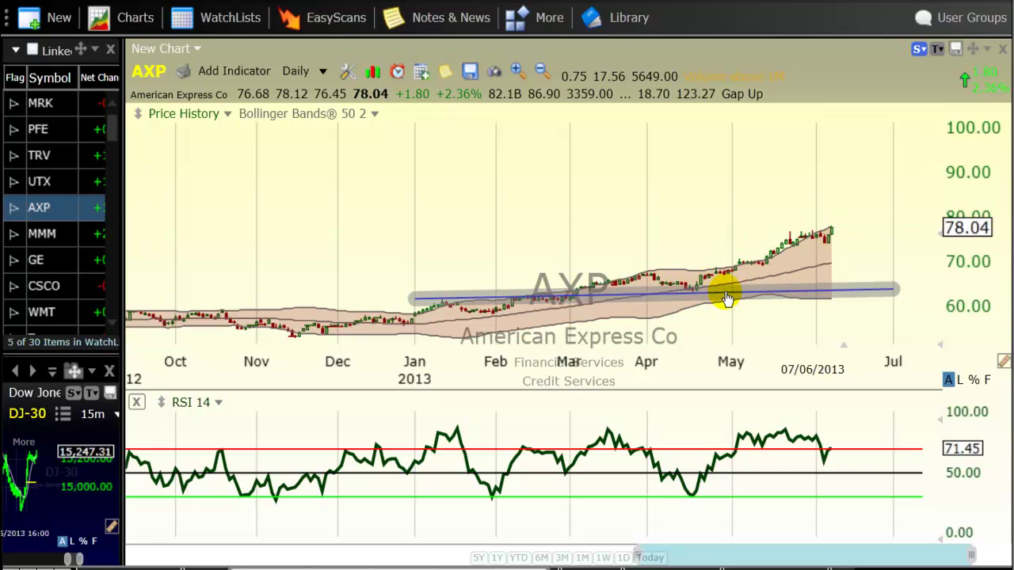
left_click_drag(727, 298, 739, 237)
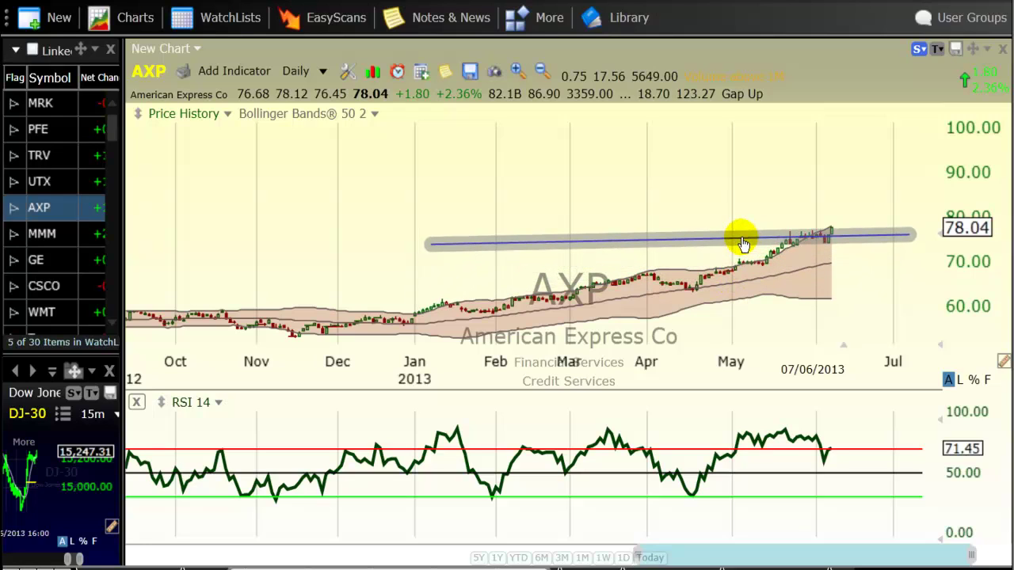
left_click(788, 244)
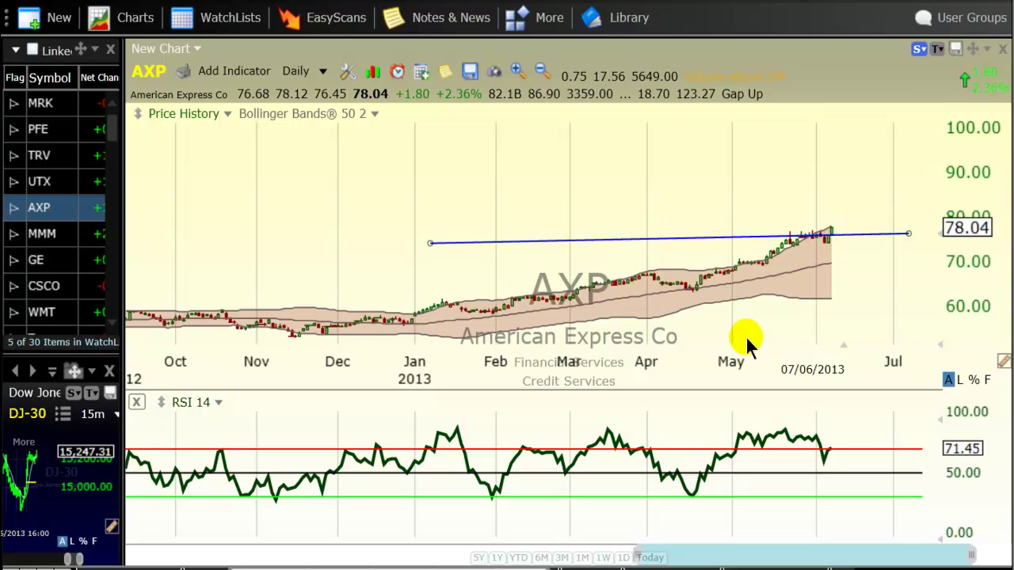
left_click_drag(769, 234, 752, 296)
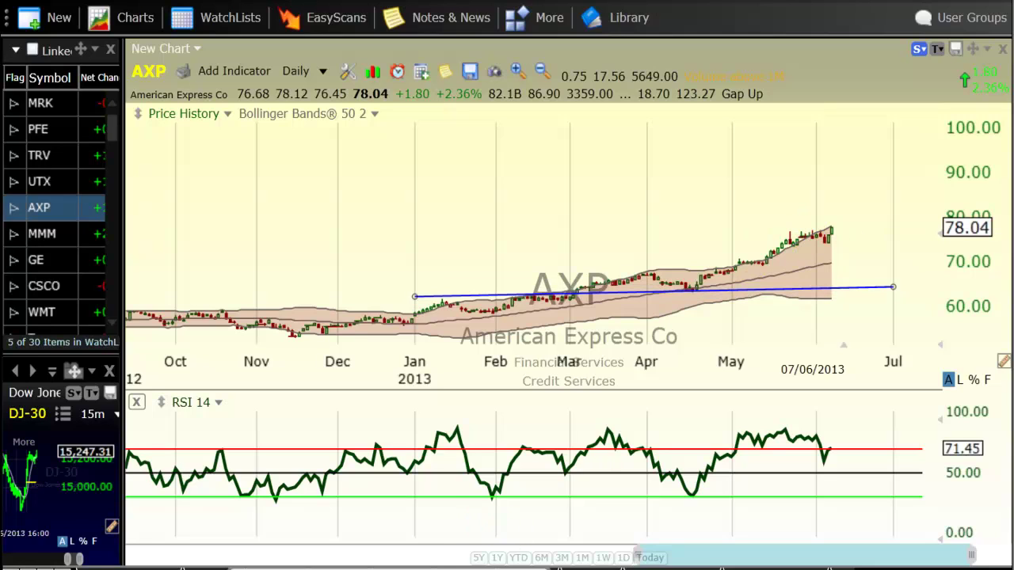
Draw a descending trend line from the end-of-May candles at about 76 to about 64 in late June.
left_click(436, 567)
left_click(265, 498)
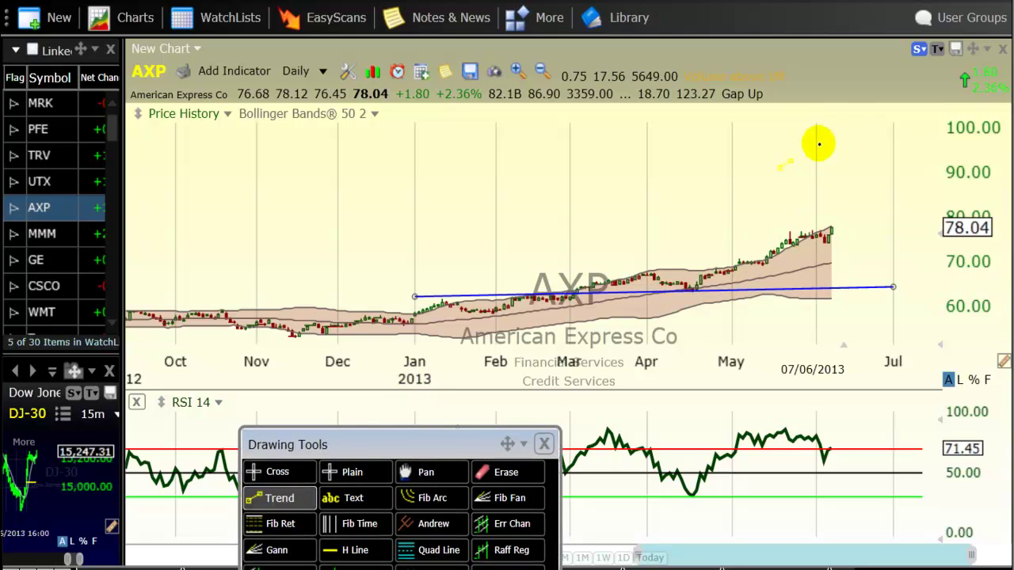
left_click_drag(808, 227, 844, 180)
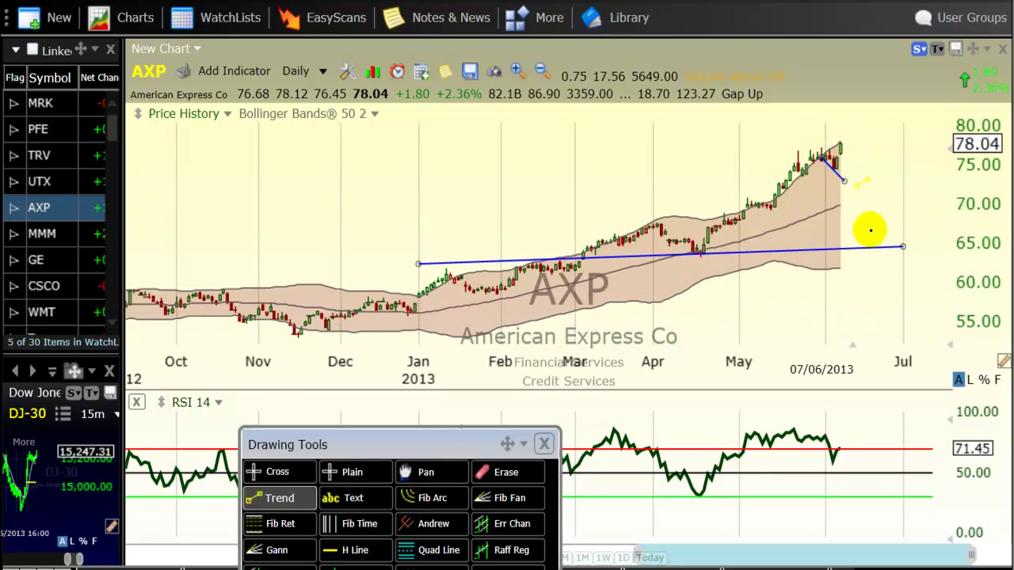
left_click_drag(870, 230, 888, 252)
Level the long trend line at the recent highs near 76, and move it down to the mid-April low at about 64.
left_click_drag(812, 252, 818, 206)
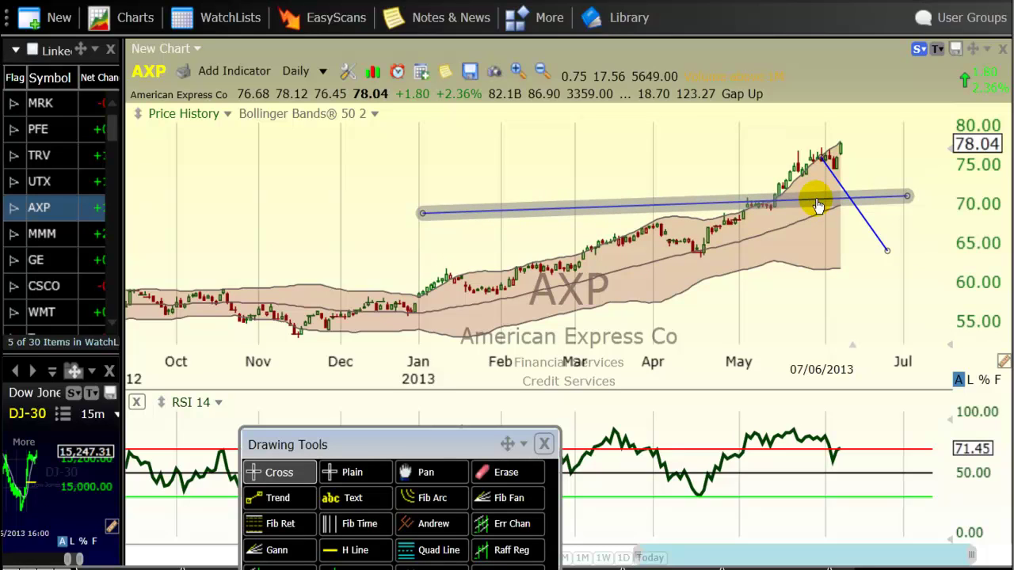
left_click_drag(818, 206, 823, 179)
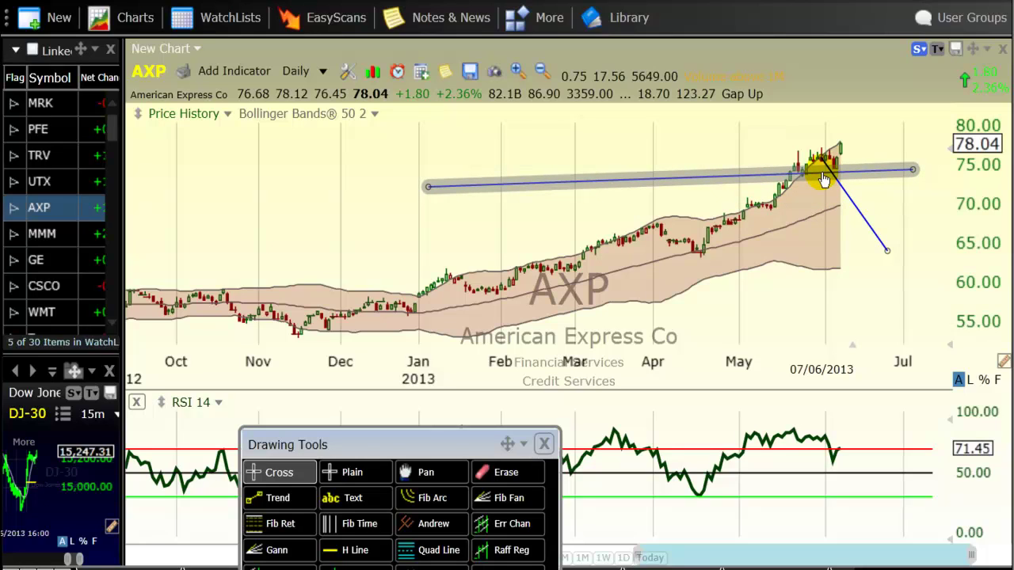
left_click_drag(824, 179, 854, 164)
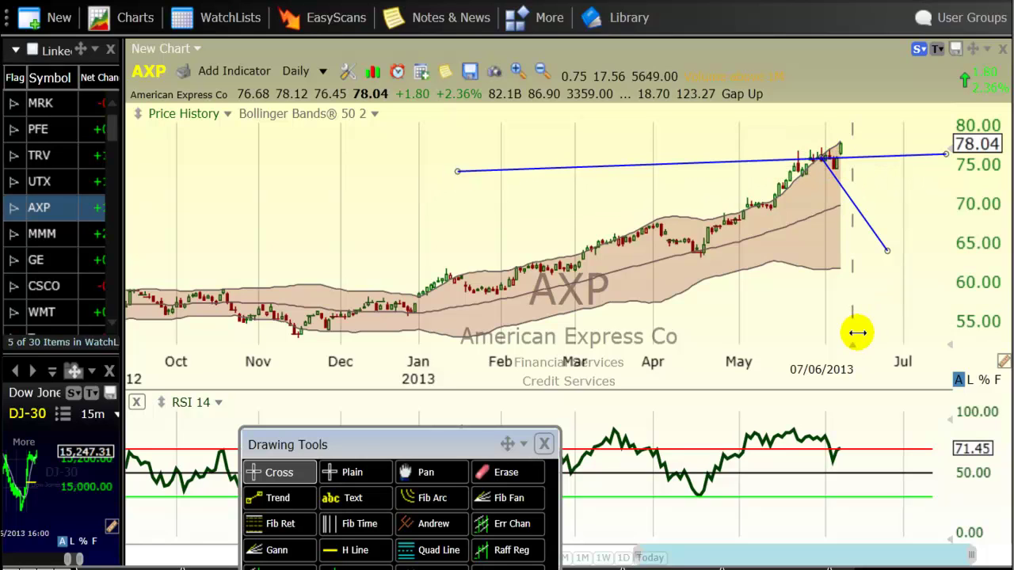
left_click_drag(459, 171, 462, 161)
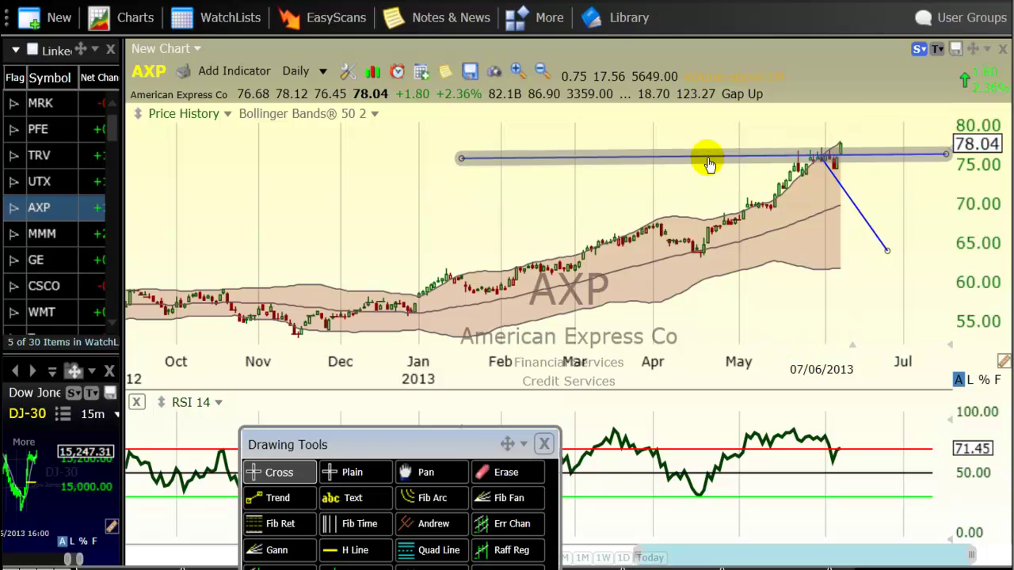
left_click_drag(708, 164, 683, 262)
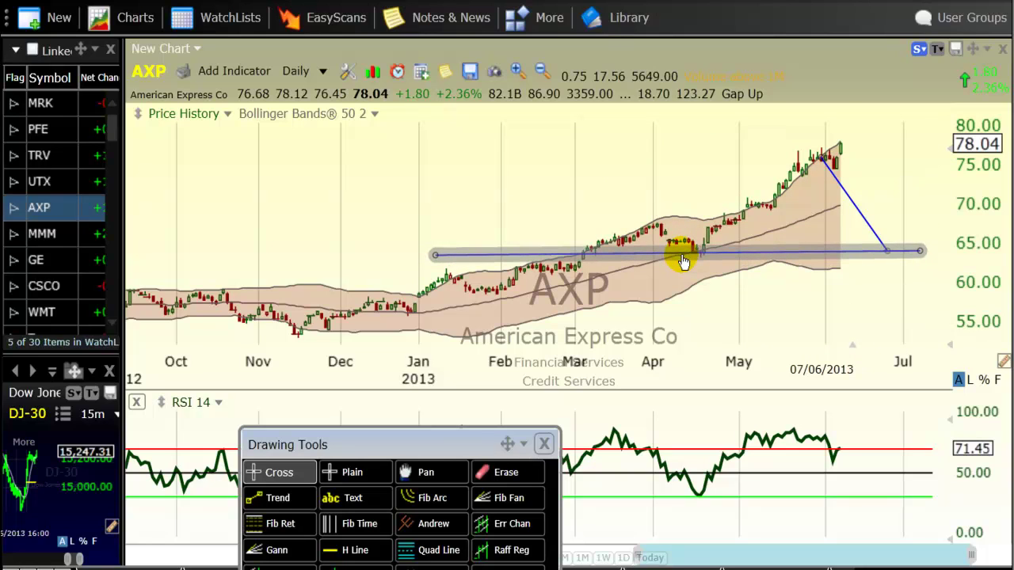
Delete both trend lines from the AXP chart and move the Drawing Tools palette clear of the RSI plot.
right_click(720, 253)
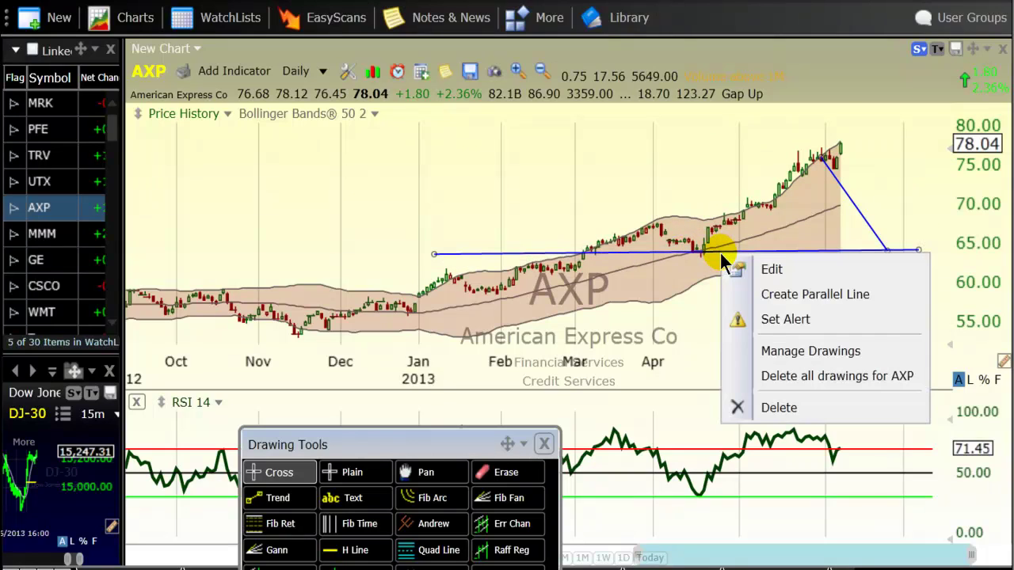
left_click(766, 409)
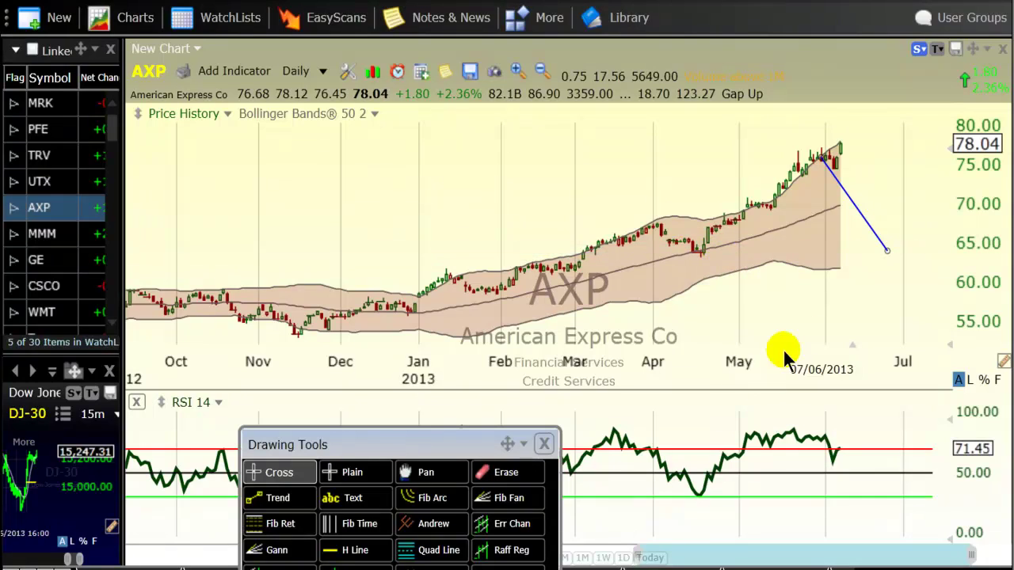
right_click(846, 200)
left_click(861, 362)
left_click_drag(408, 456, 354, 535)
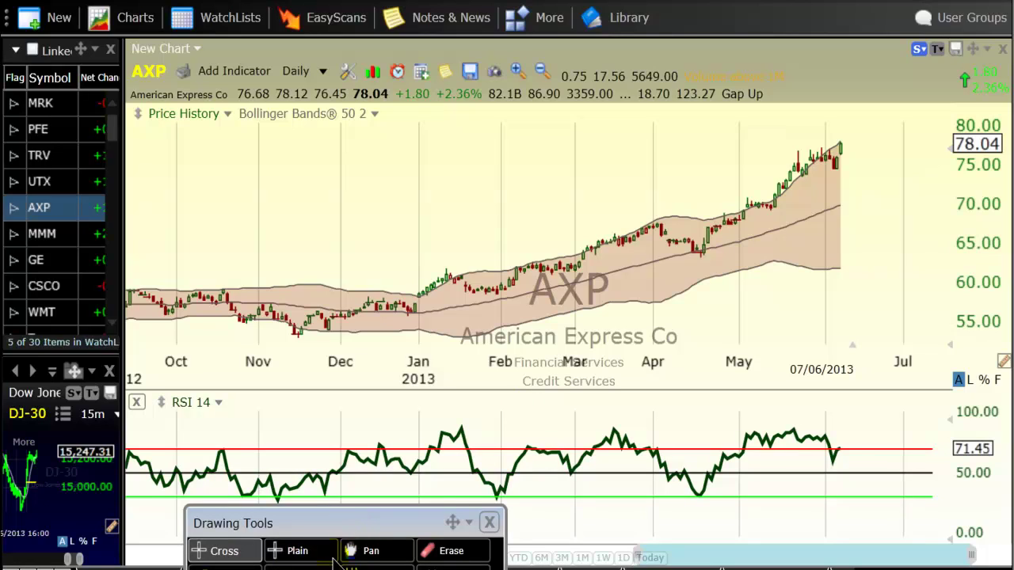
left_click_drag(353, 529, 331, 556)
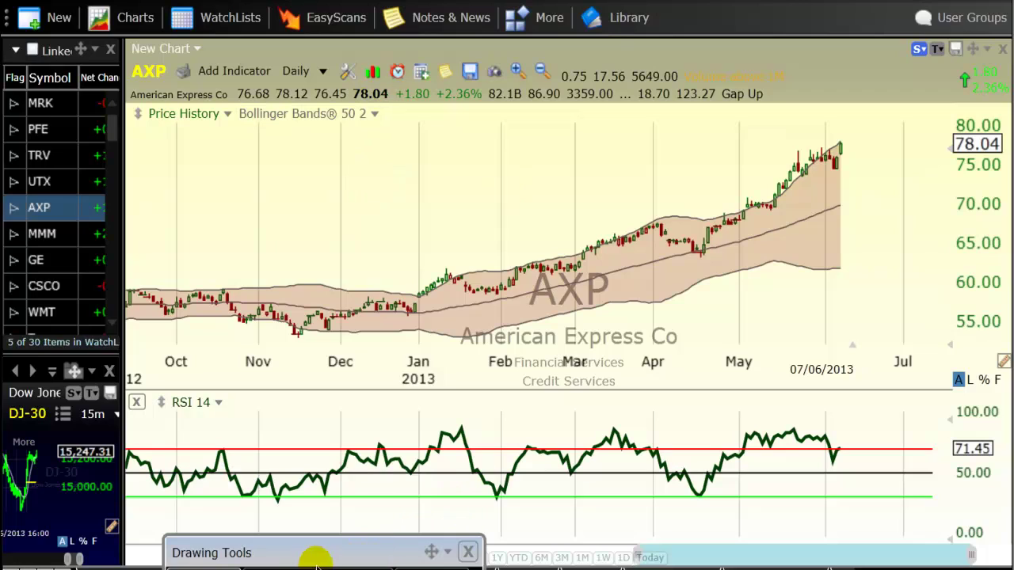
Examine the green lower and red upper level lines of the RSI 14 indicator.
left_click(309, 499)
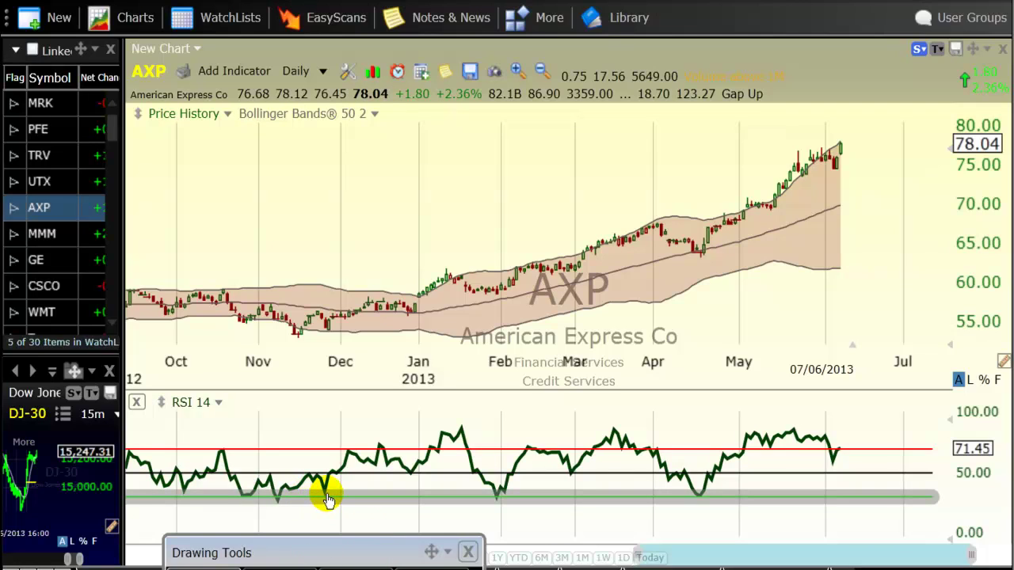
left_click(363, 449)
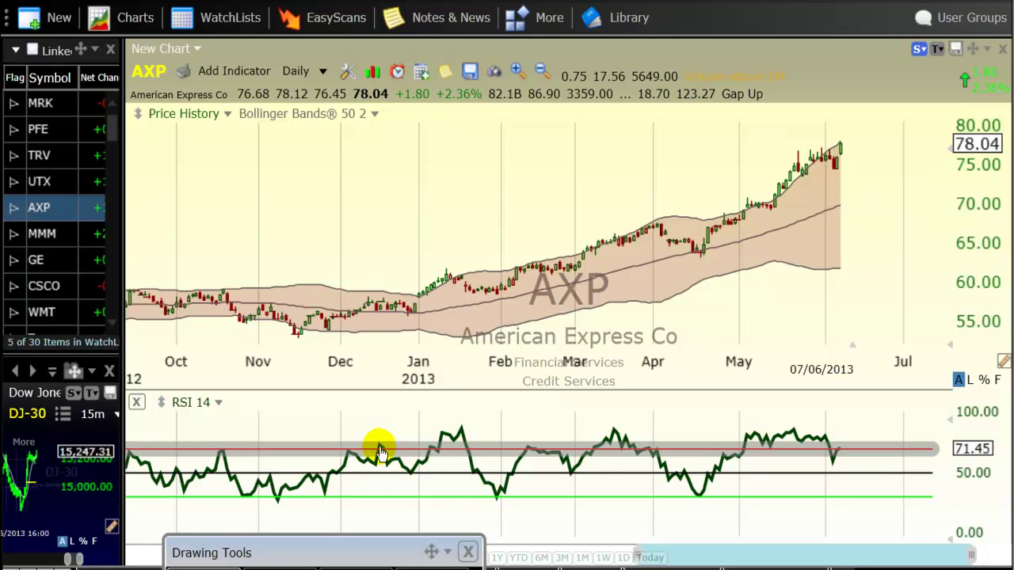
left_click(403, 498)
Reposition the Drawing Tools palette beside the RSI curve so that more of its drawing tools are exposed.
left_click_drag(324, 554, 317, 514)
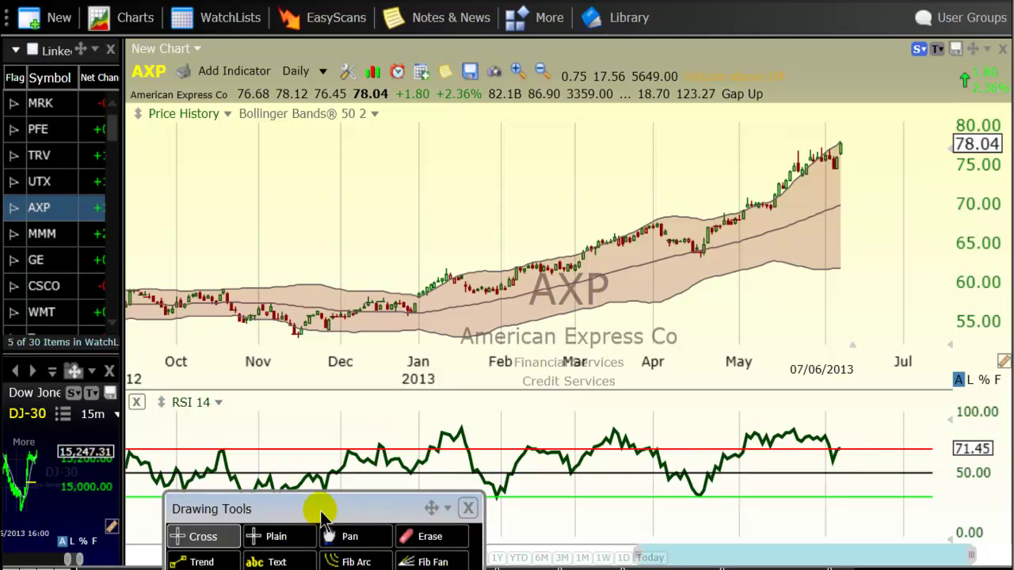
left_click(390, 473)
left_click(421, 298)
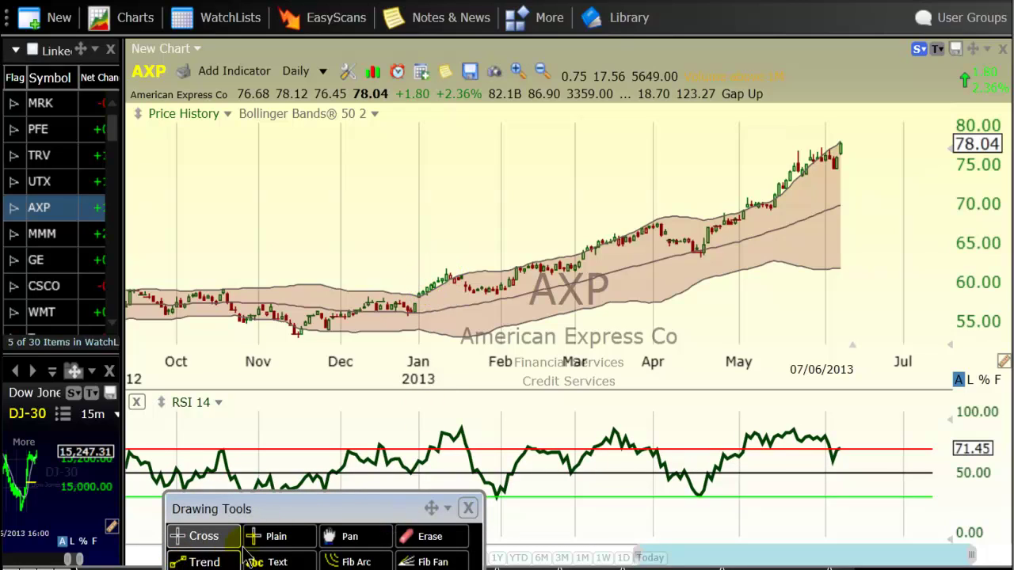
mouse_move(353, 510)
left_mouse_down()
mouse_move(300, 415)
mouse_move(174, 413)
left_mouse_up()
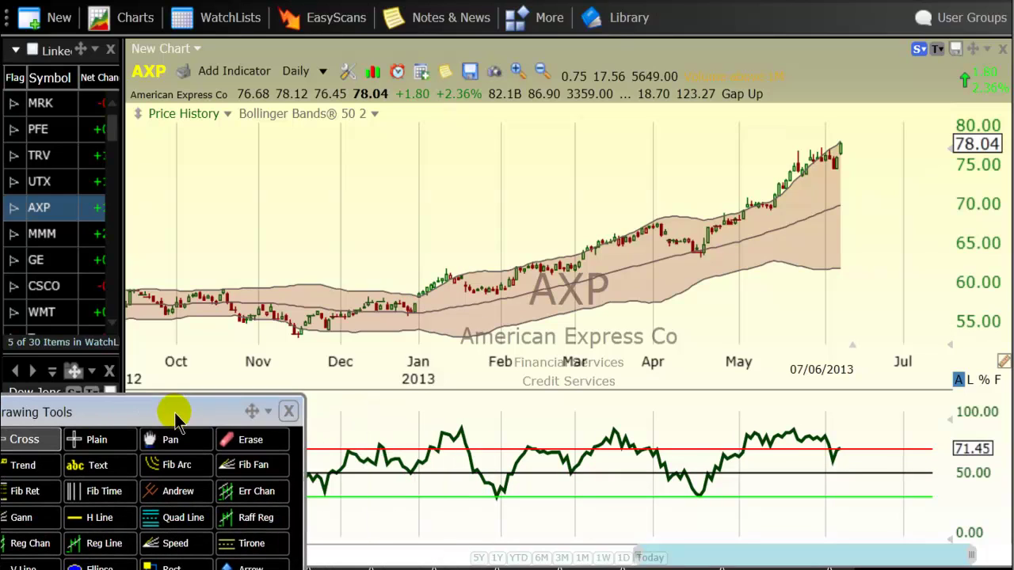
Draw a filled green ellipse over the early January prices and move it to the empty chart area beyond June, near 55.
left_click(99, 567)
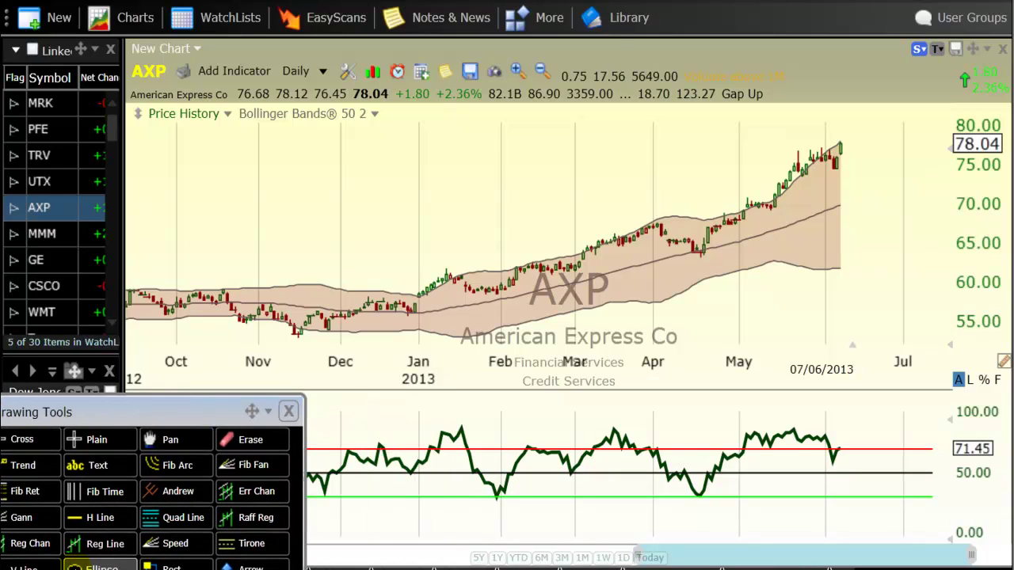
left_click_drag(477, 244, 405, 305)
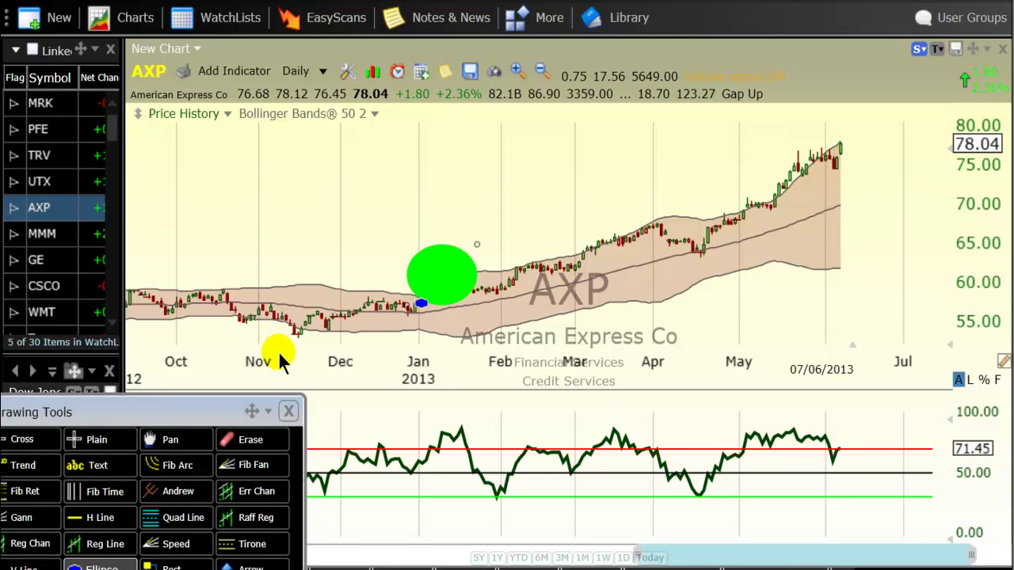
mouse_move(193, 419)
left_mouse_down()
mouse_move(254, 479)
mouse_move(386, 567)
mouse_move(441, 569)
left_mouse_up()
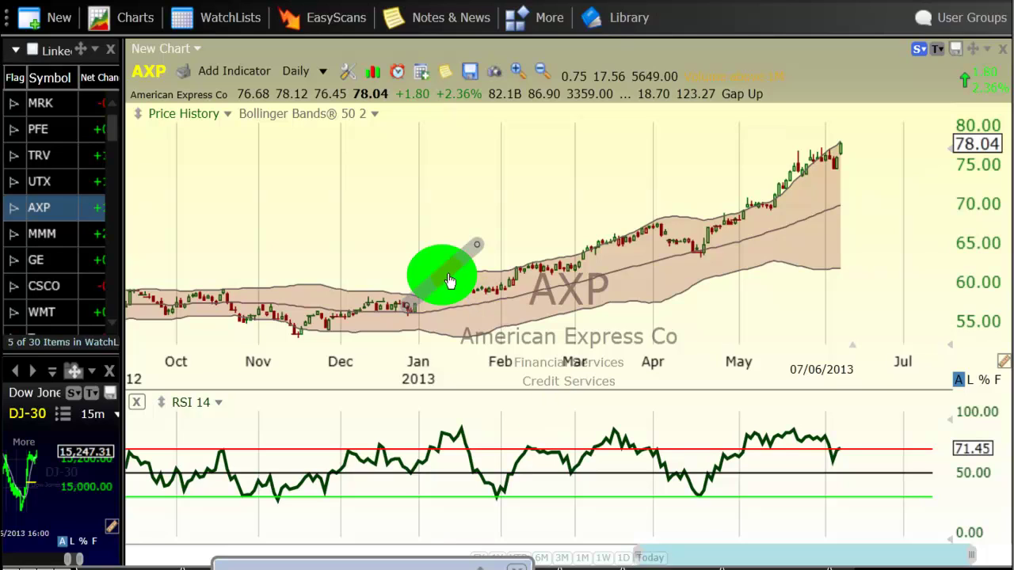
mouse_move(452, 275)
left_mouse_down()
mouse_move(417, 488)
mouse_move(420, 356)
mouse_move(832, 274)
mouse_move(941, 325)
left_mouse_up()
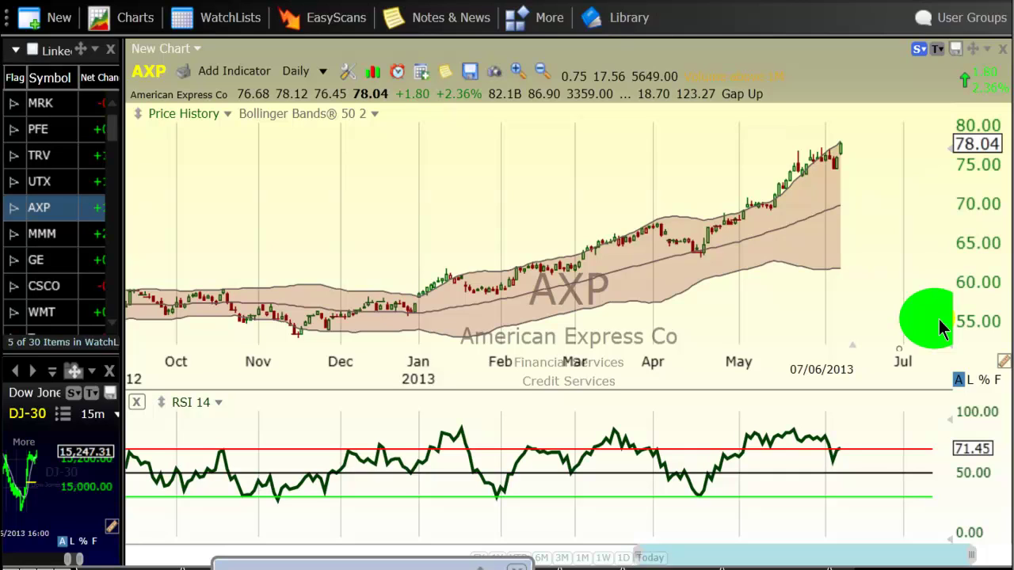
Keep the current Windows color scheme and stop its performance message from being shown again.
left_click_drag(830, 473, 530, 481)
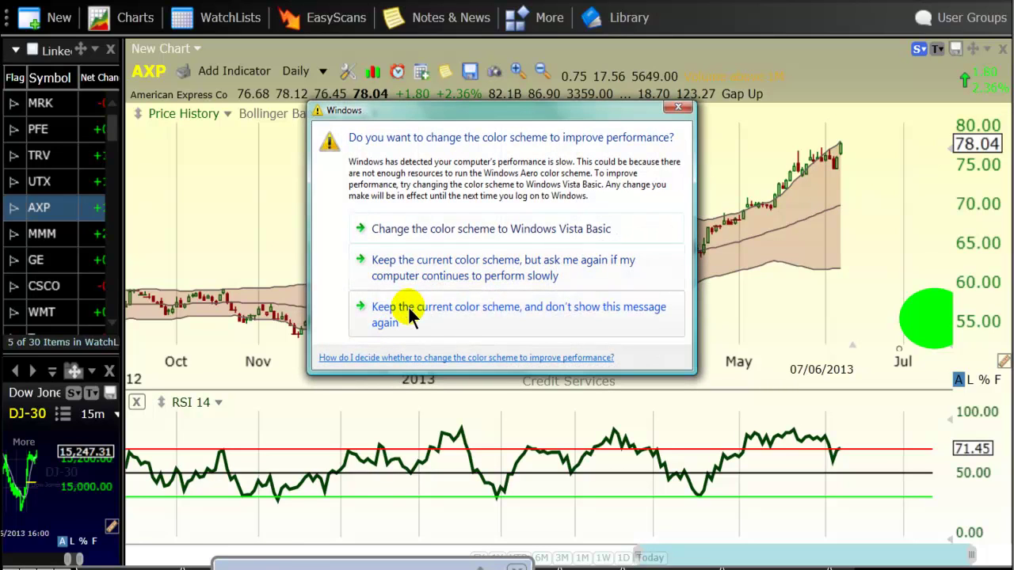
left_click(406, 309)
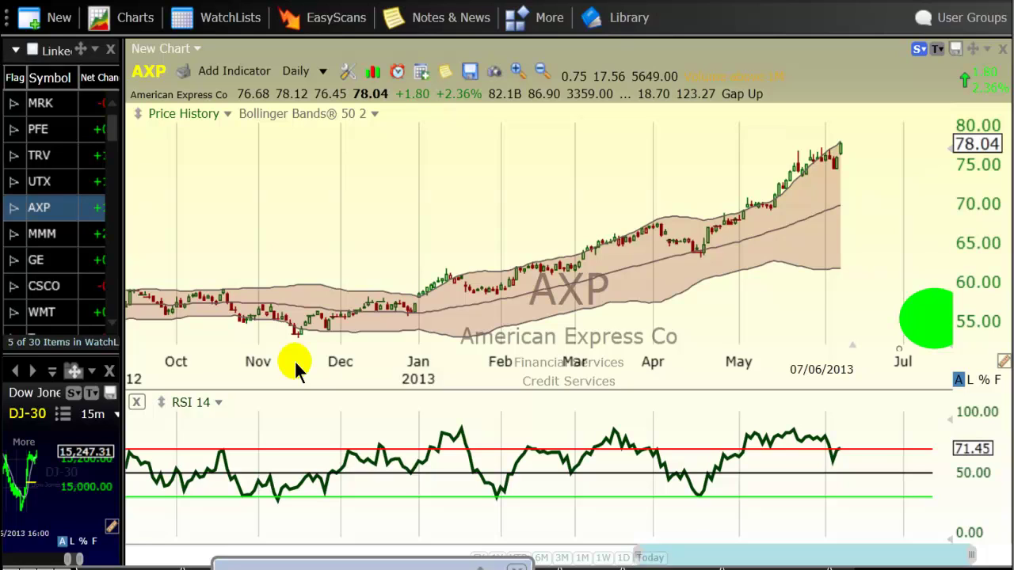
Bring the Drawing Tools palette back over the chart far enough to expose all its tools, with the Trend tool selected.
left_click(295, 558)
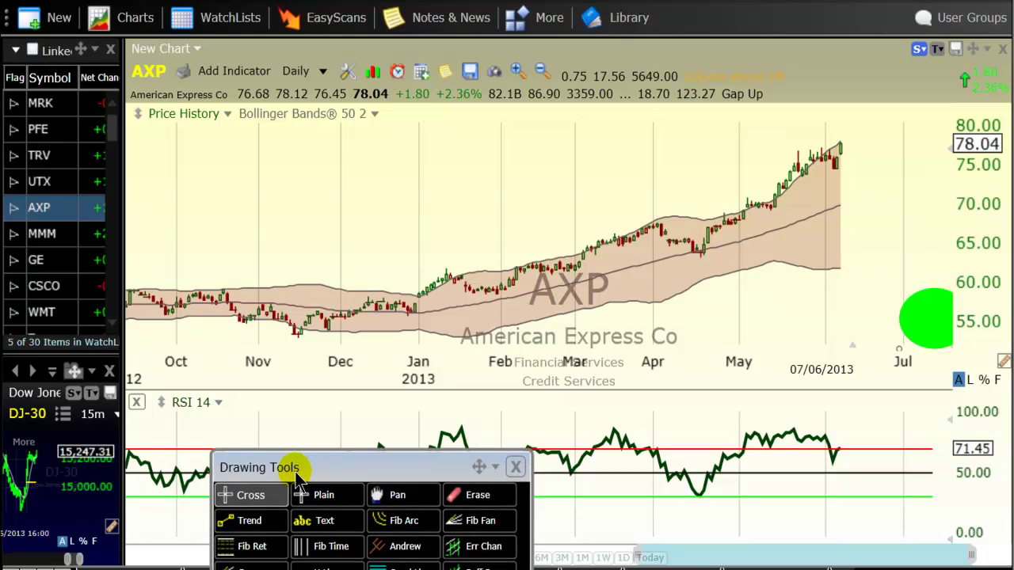
left_click(229, 521)
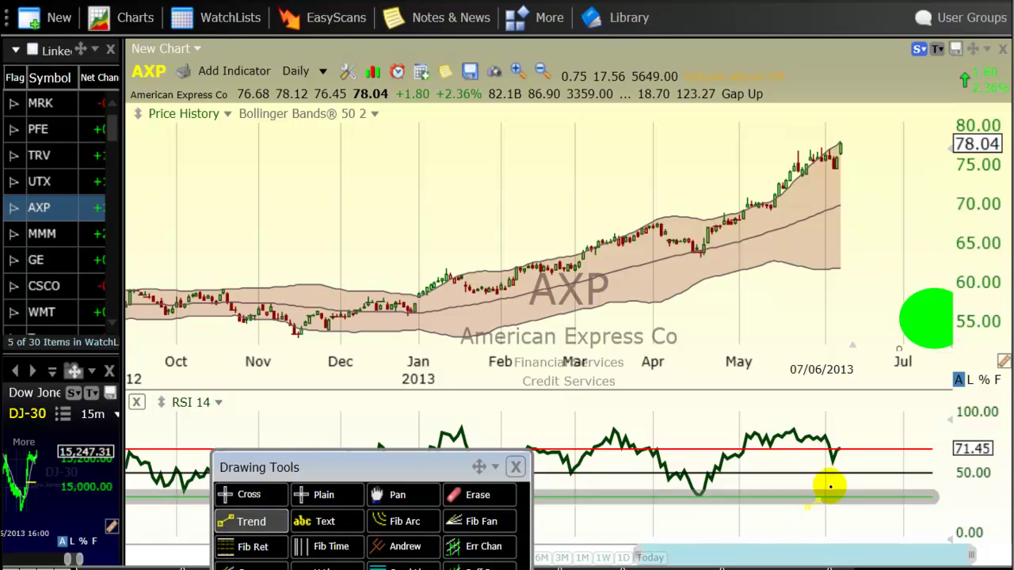
left_click_drag(355, 461, 335, 344)
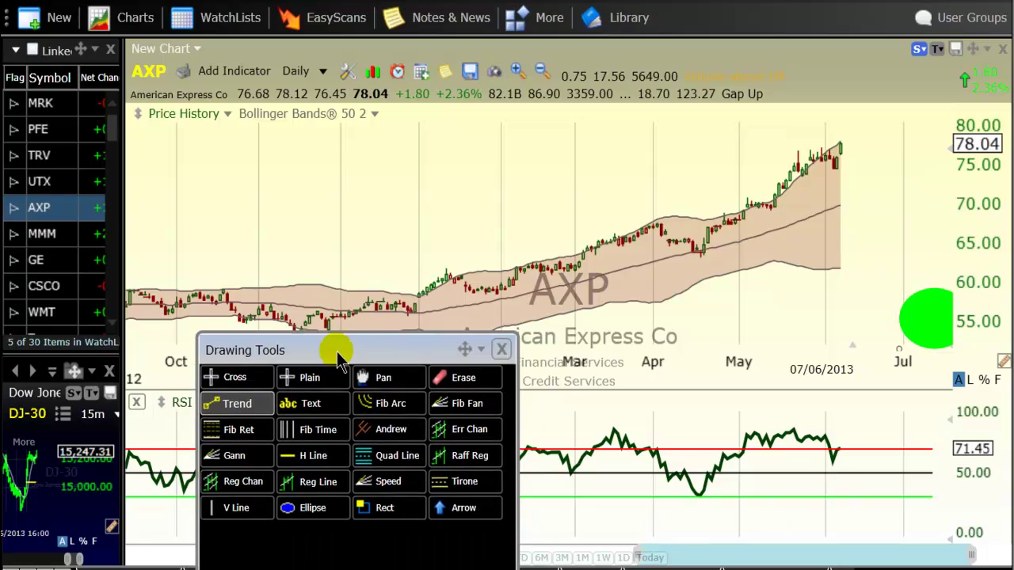
Draw a small second ellipse, move it to the empty area above the October and November prices, and delete it.
left_click(287, 507)
mouse_move(818, 425)
left_mouse_down()
mouse_move(729, 434)
mouse_move(755, 415)
mouse_move(878, 446)
mouse_move(860, 453)
mouse_move(866, 480)
mouse_move(871, 459)
mouse_move(710, 462)
mouse_move(833, 140)
mouse_move(702, 238)
mouse_move(776, 201)
mouse_move(805, 164)
mouse_move(694, 224)
mouse_move(761, 449)
mouse_move(244, 176)
mouse_move(268, 169)
left_mouse_up()
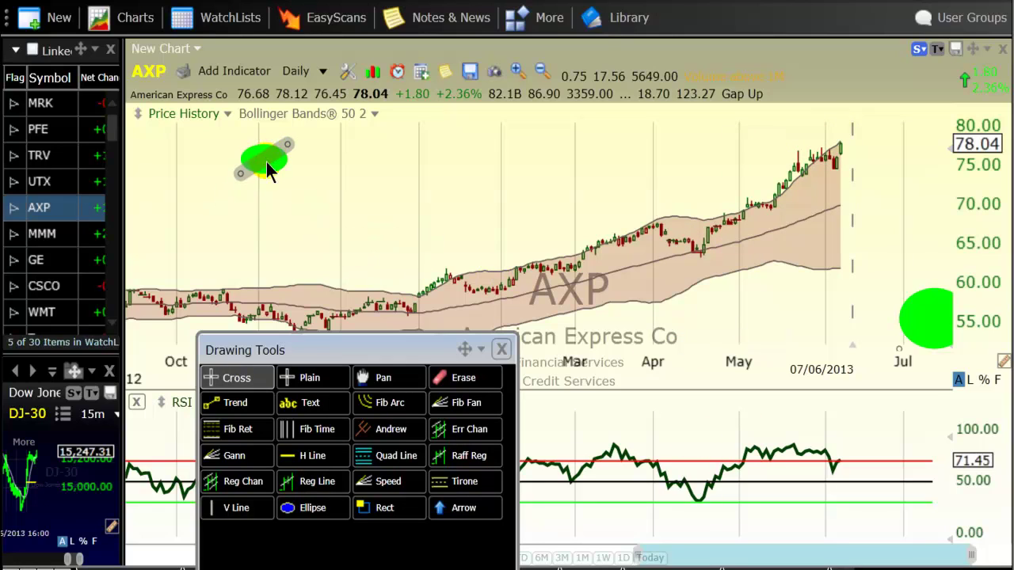
right_click(266, 167)
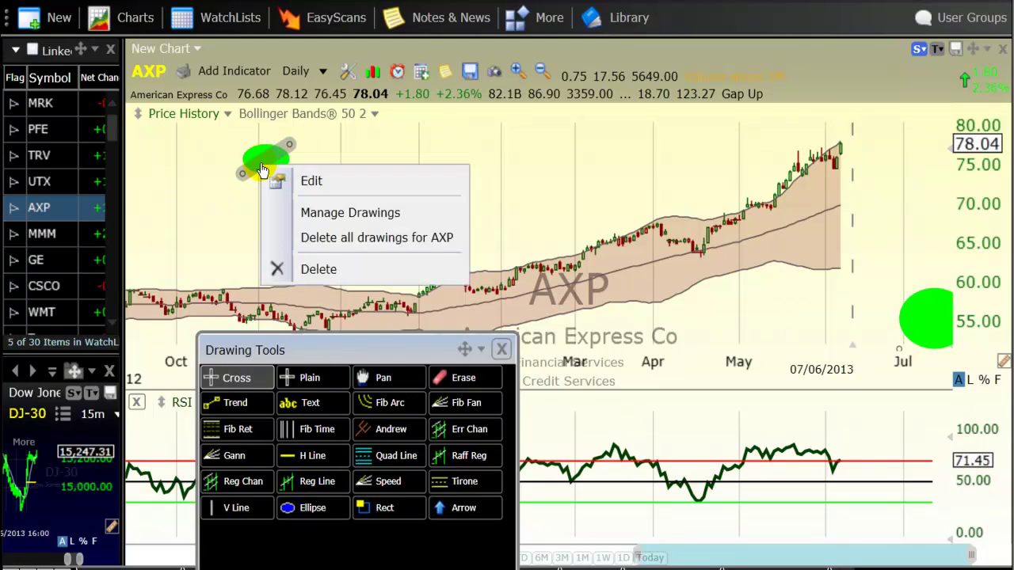
left_click(319, 270)
Add a horizontal line with the H Line tool to the AXP price plot and move it up to about 75.
left_click(288, 463)
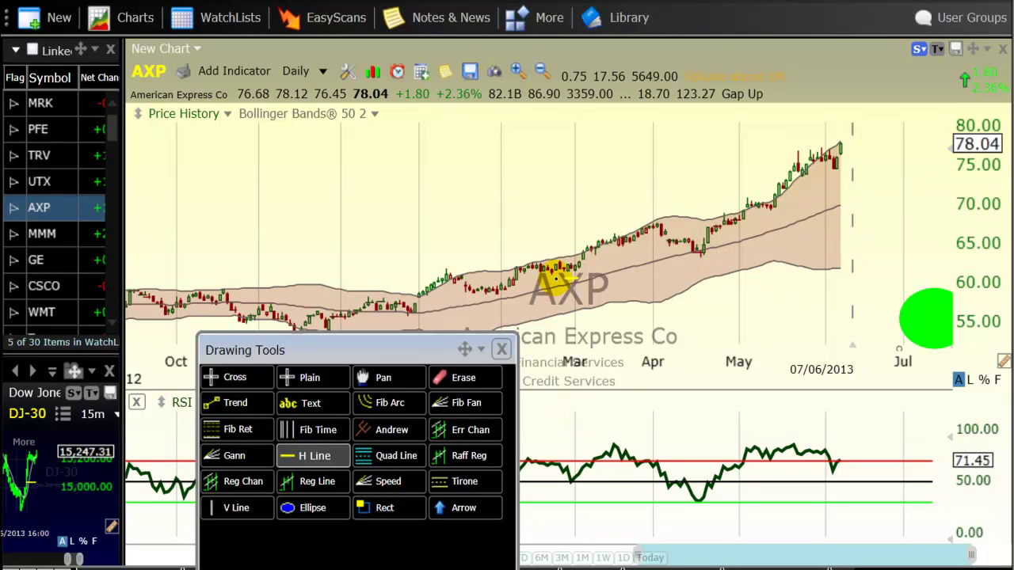
left_click(557, 268)
left_click_drag(556, 278, 641, 164)
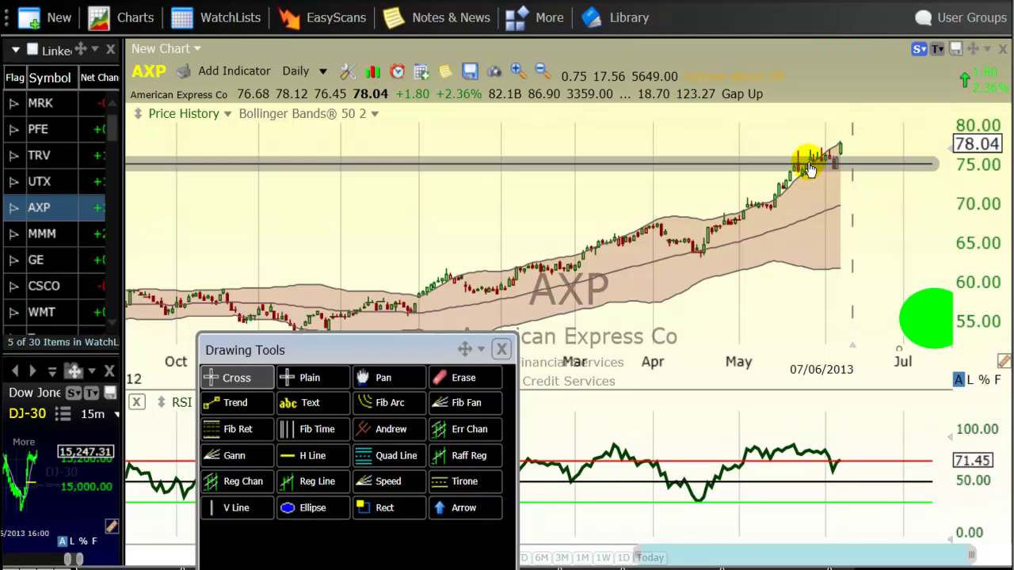
Move the horizontal line down to the April low near 64, and back up to the recent highs near 76.
left_click_drag(809, 168, 776, 253)
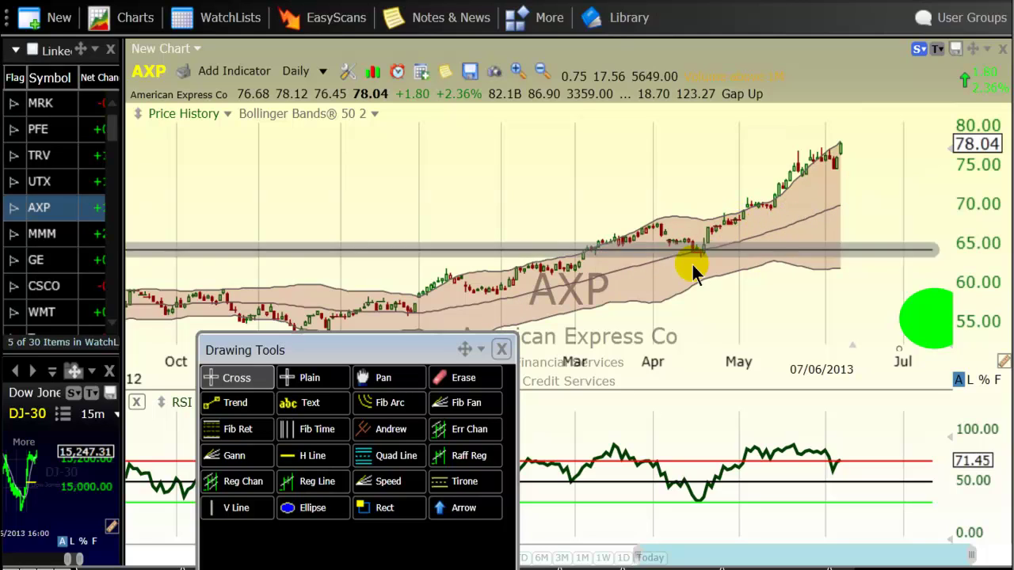
left_click_drag(685, 250, 743, 169)
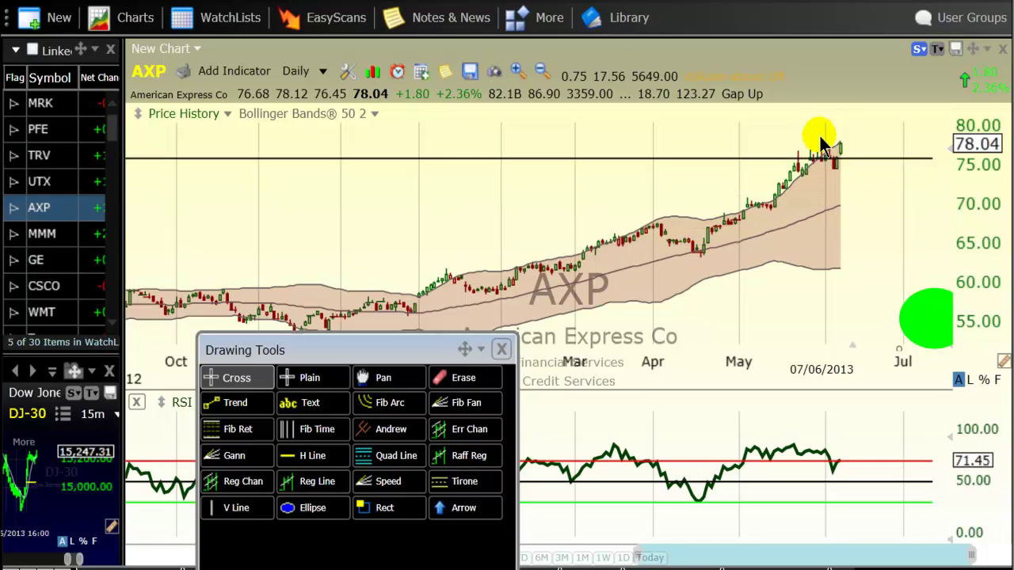
Read the price and indicator values for 5 June 2013, and move the Drawing Tools palette down clear of the RSI curve.
left_click(833, 244)
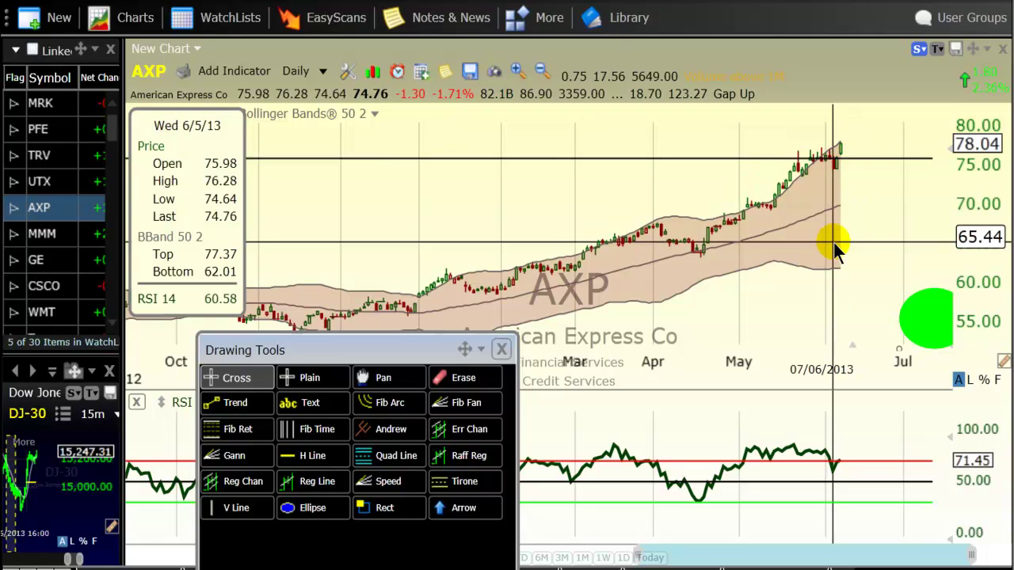
left_click(833, 241)
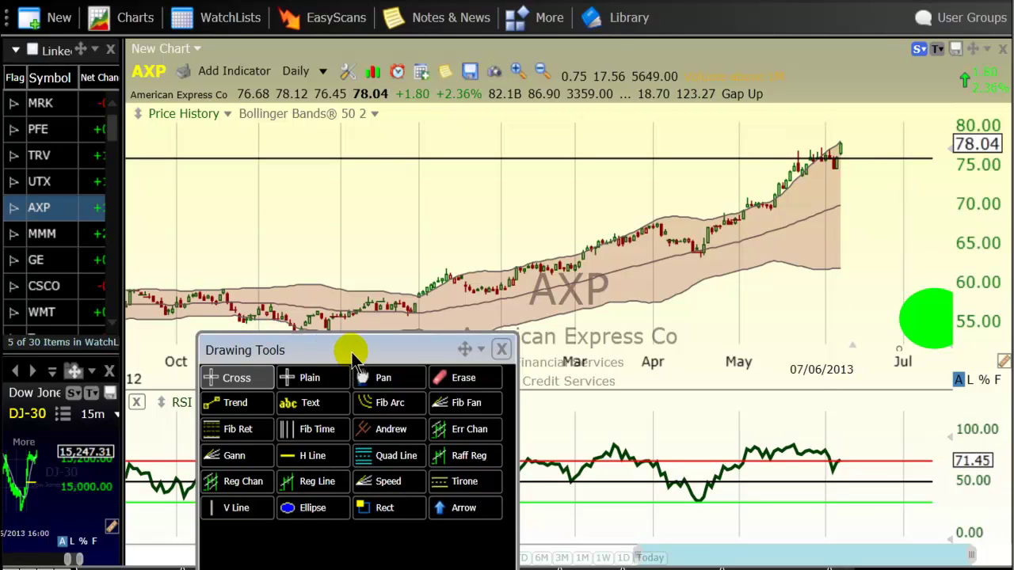
mouse_move(333, 351)
left_mouse_down()
mouse_move(334, 567)
mouse_move(340, 541)
left_mouse_up()
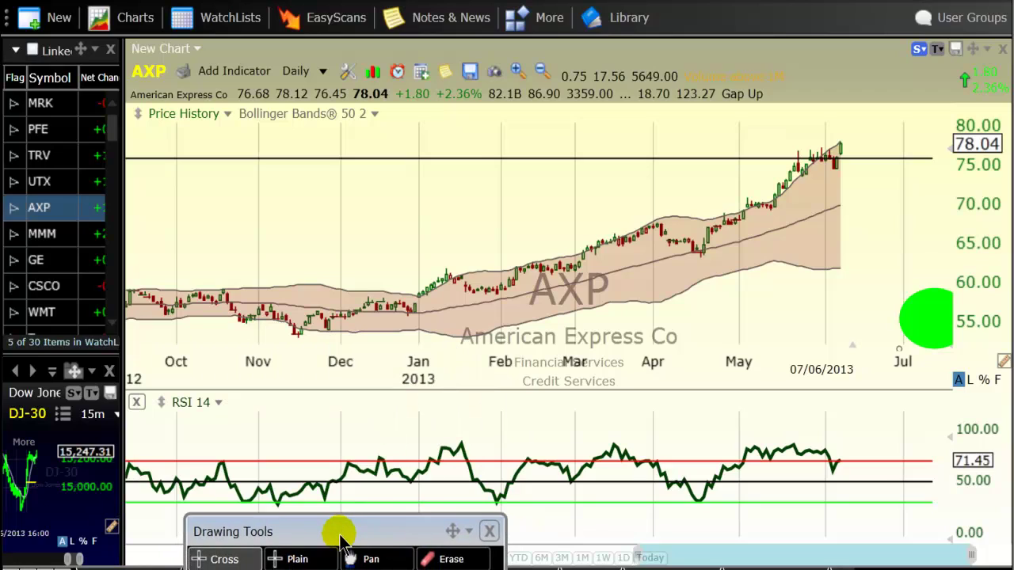